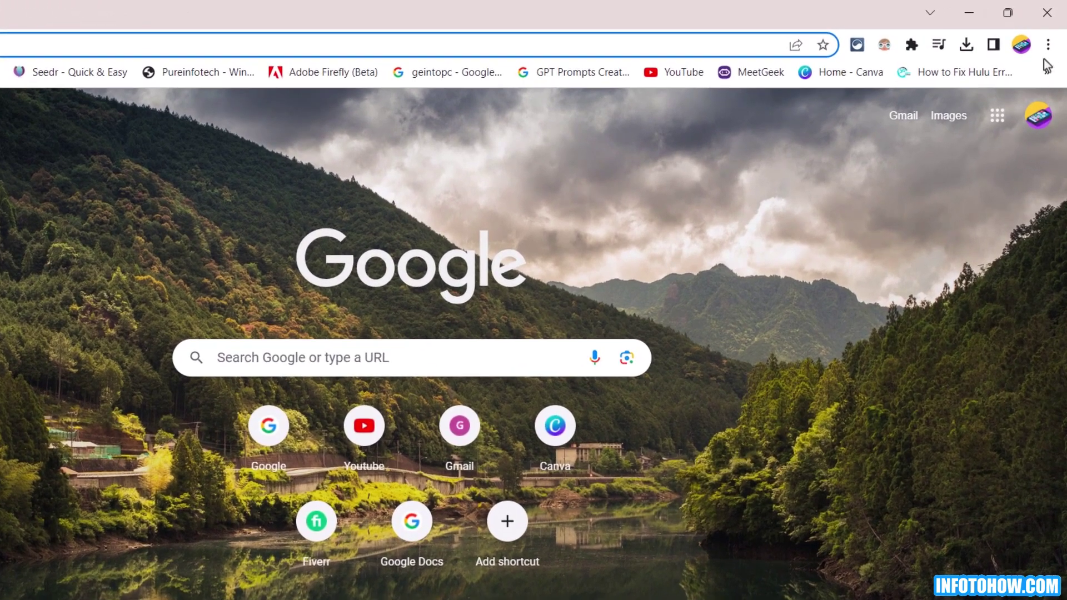
- Clear Chrome's browsing history, cookies and cached images and files for All time
{"action": "left_click", "coordinate": [1048, 45]}
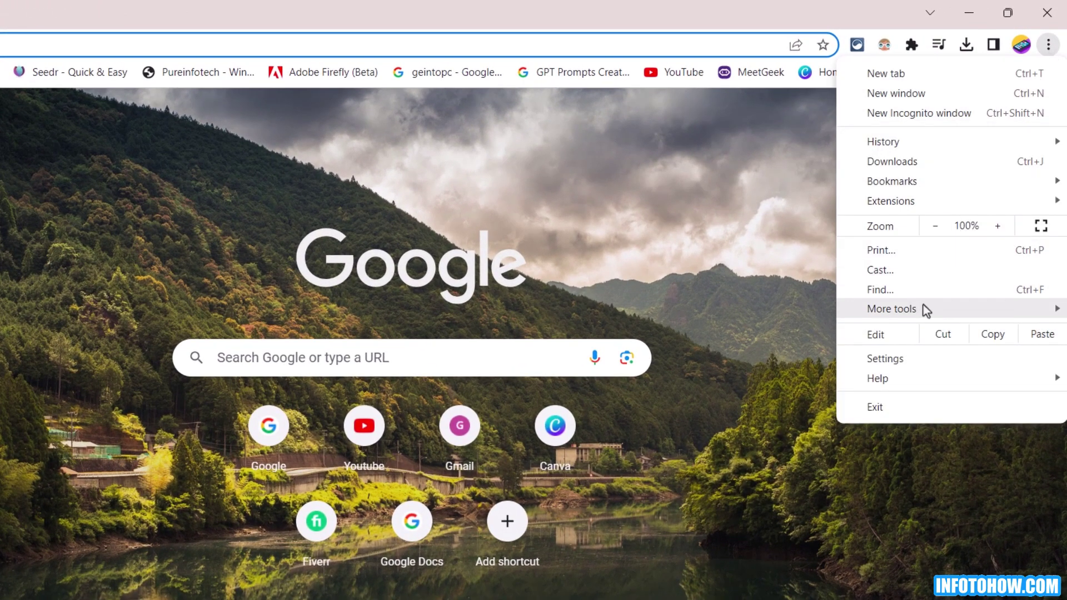
{"action": "mouse_move", "coordinate": [925, 309]}
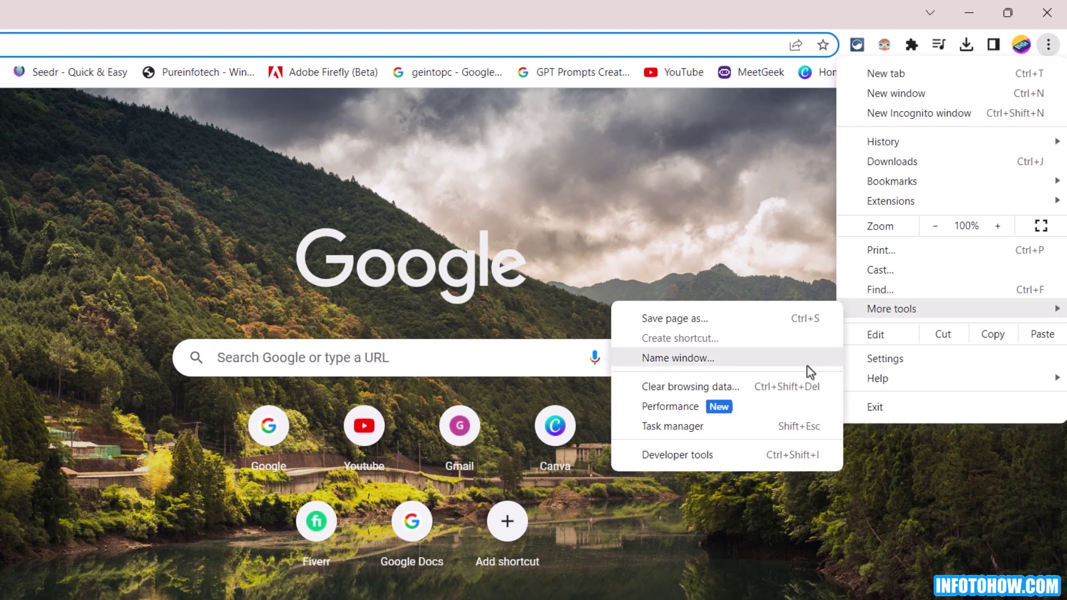
{"action": "left_click", "coordinate": [766, 387]}
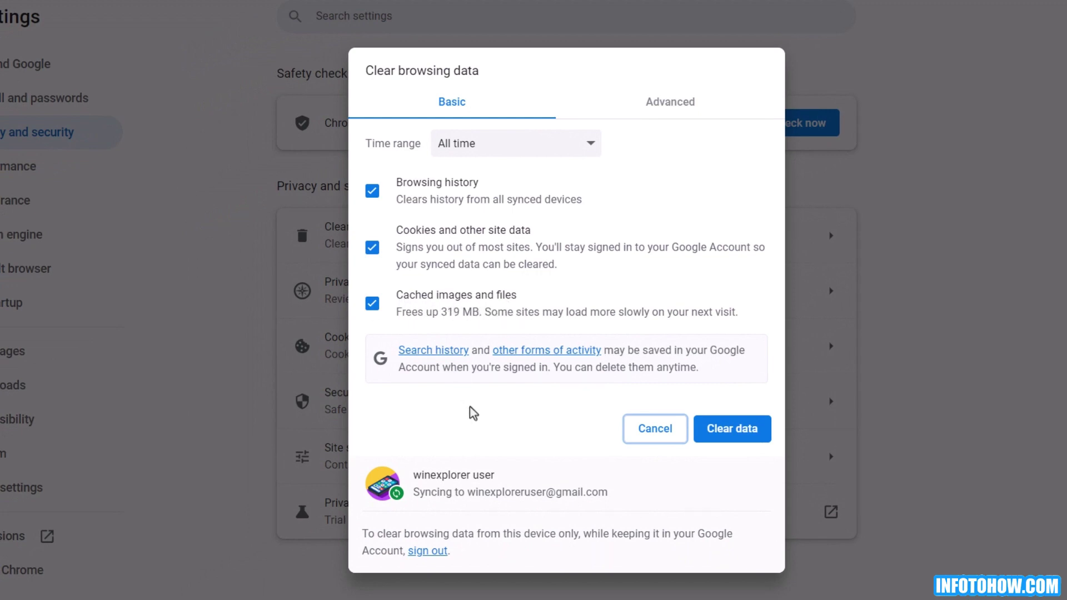
{"action": "left_click", "coordinate": [731, 435]}
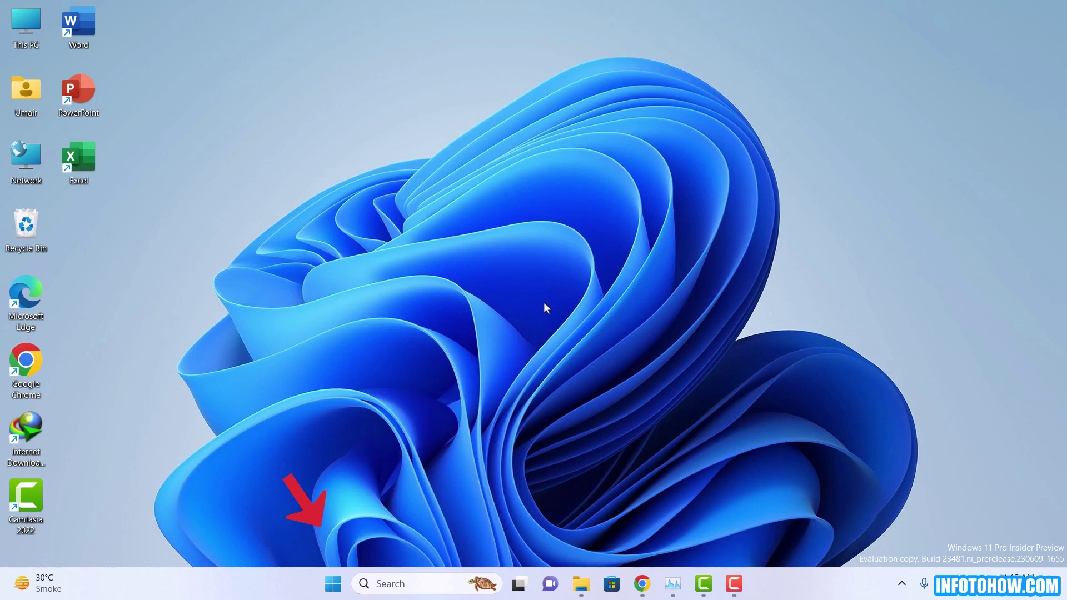
- Search 'con' from the Start menu and launch Control Panel
{"action": "left_click", "coordinate": [333, 583]}
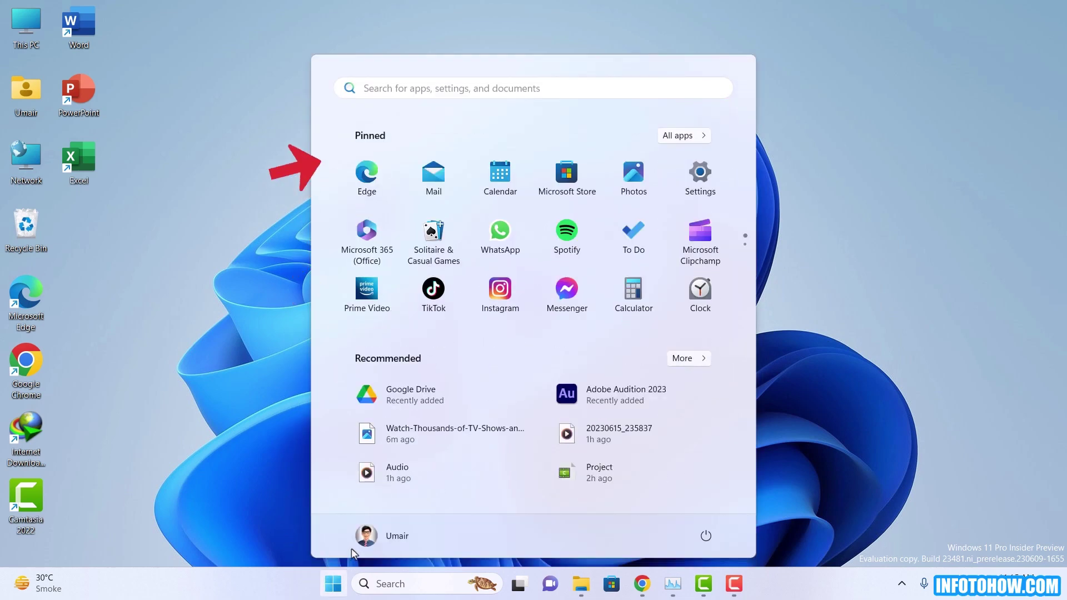
{"action": "type", "text": "control panel"}
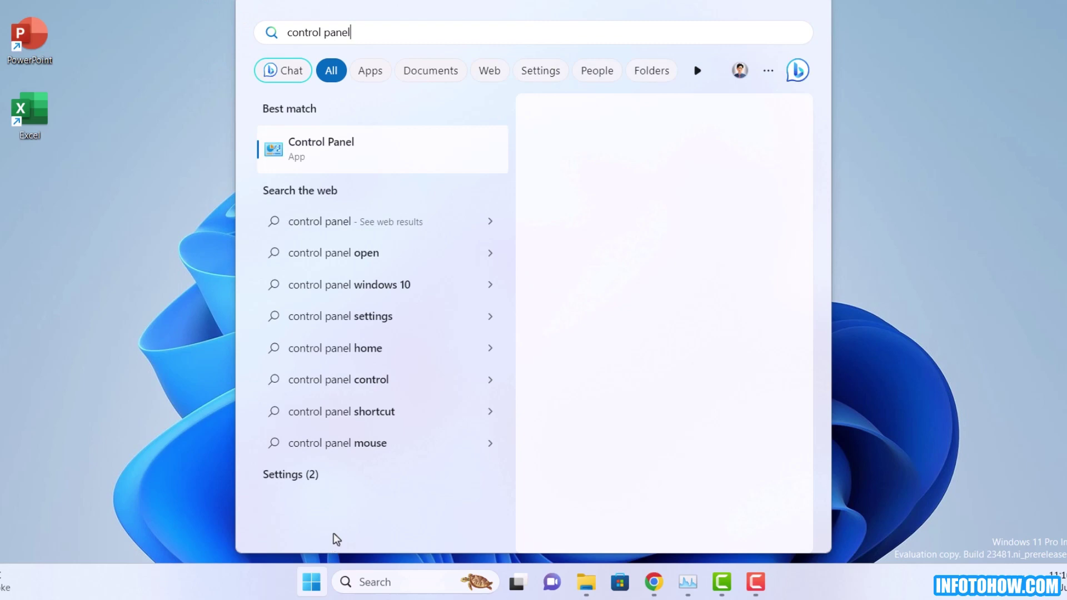
{"action": "left_click", "coordinate": [368, 153]}
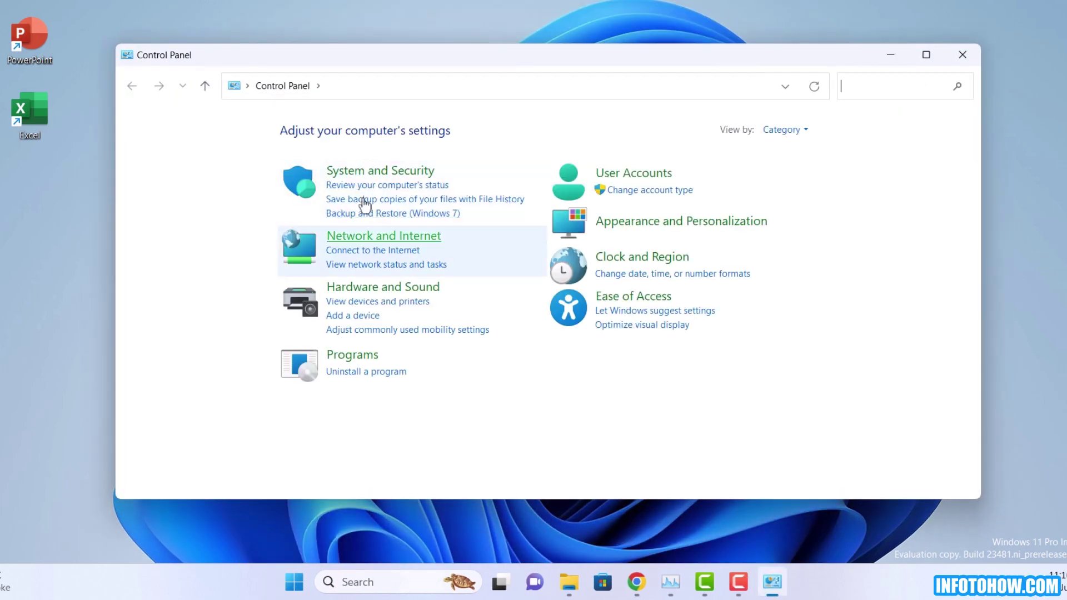
- Disable the Wi-Fi and Ethernet adapters via Network and Sharing Center's adapter settings
{"action": "left_click", "coordinate": [361, 238]}
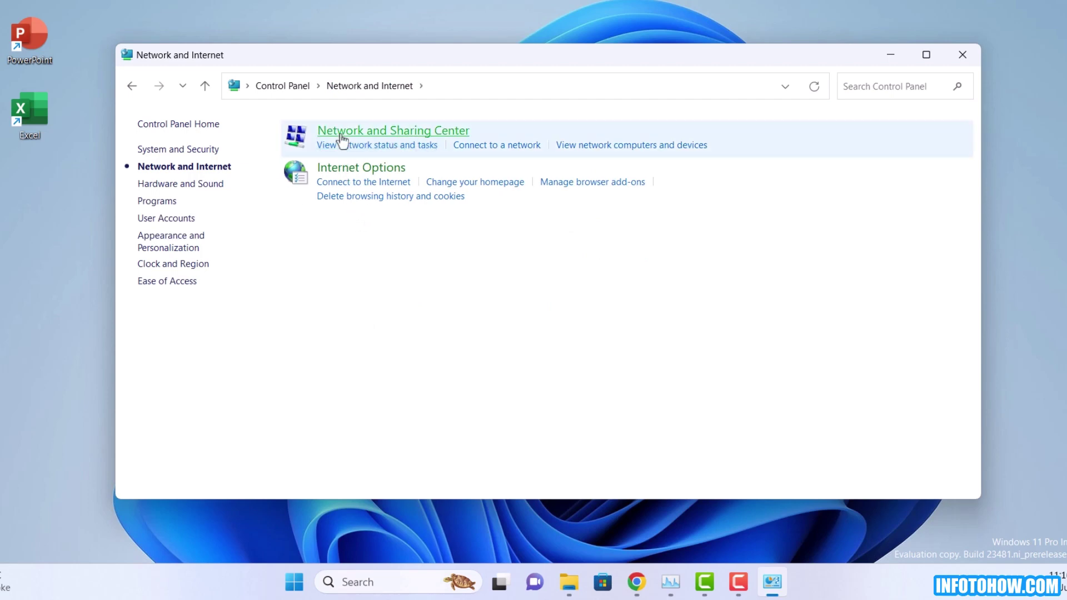
{"action": "left_click", "coordinate": [342, 139]}
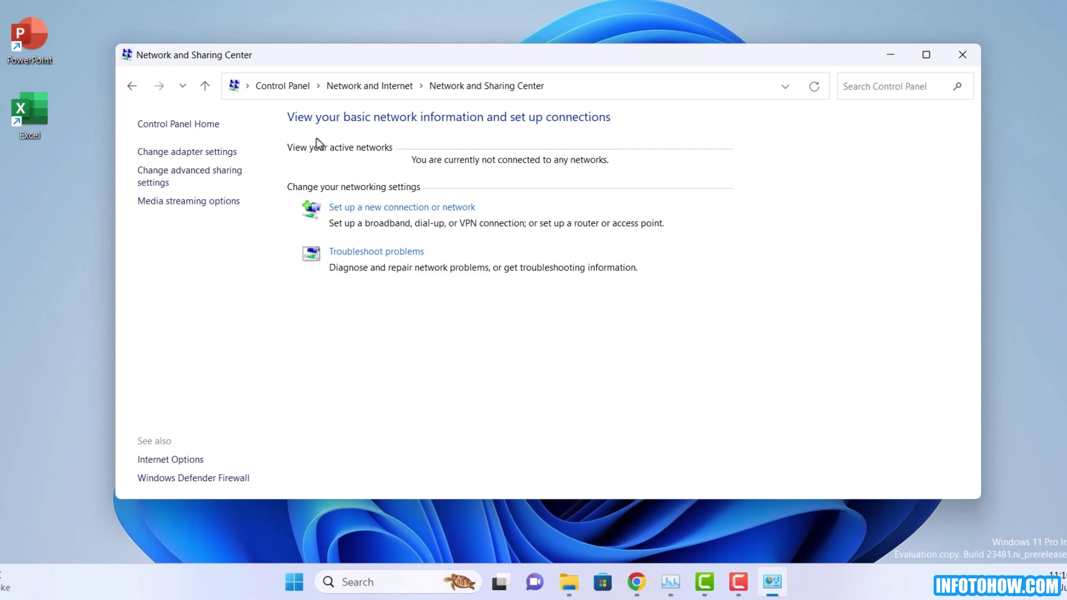
{"action": "left_click", "coordinate": [224, 158]}
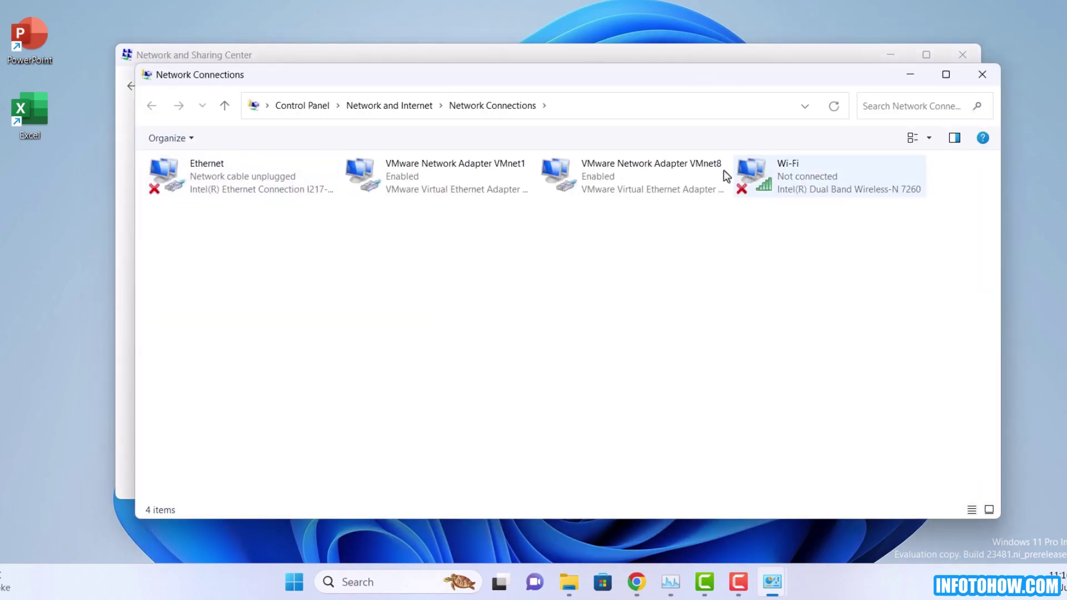
{"action": "right_click", "coordinate": [768, 177]}
{"action": "left_click", "coordinate": [781, 188]}
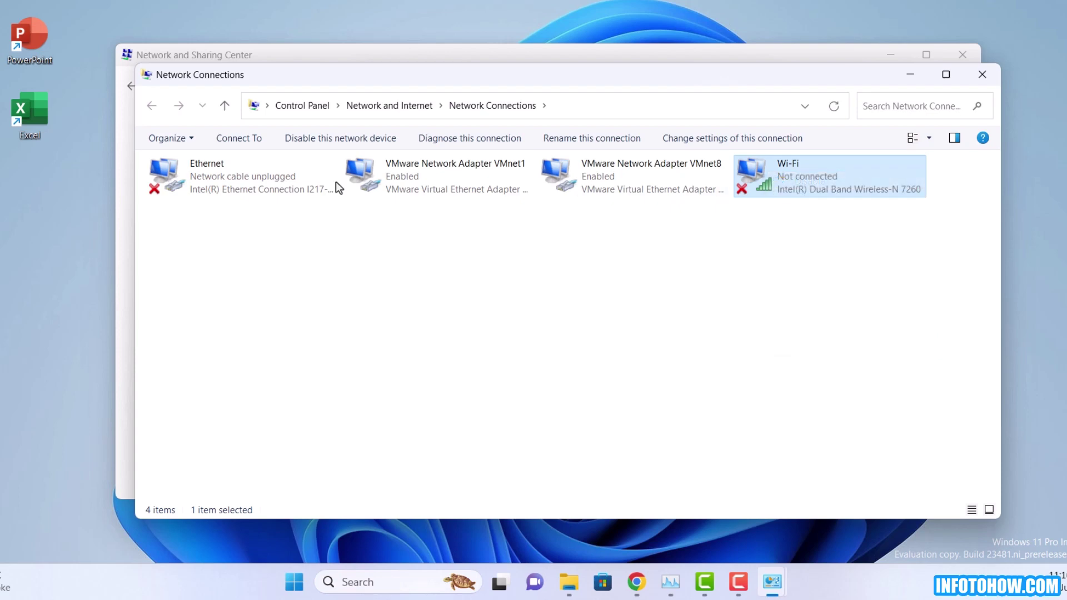
{"action": "right_click", "coordinate": [241, 182]}
{"action": "left_click", "coordinate": [257, 191]}
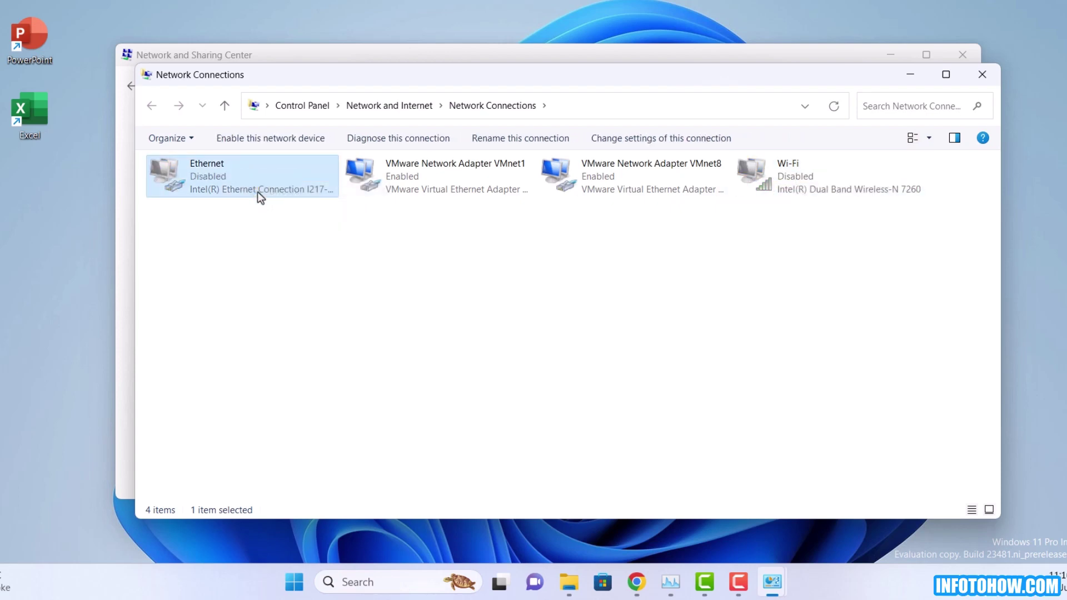
- Re-enable the Ethernet and Wi-Fi adapters
{"action": "right_click", "coordinate": [266, 179]}
{"action": "left_click", "coordinate": [281, 189]}
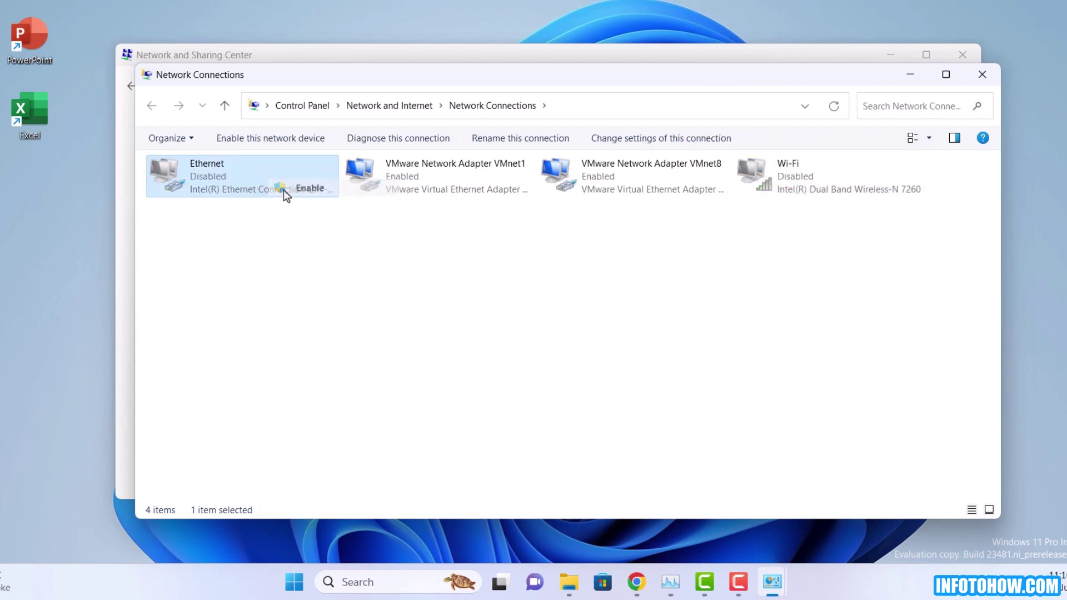
{"action": "left_click", "coordinate": [775, 168]}
{"action": "right_click", "coordinate": [776, 168]}
{"action": "left_click", "coordinate": [791, 180]}
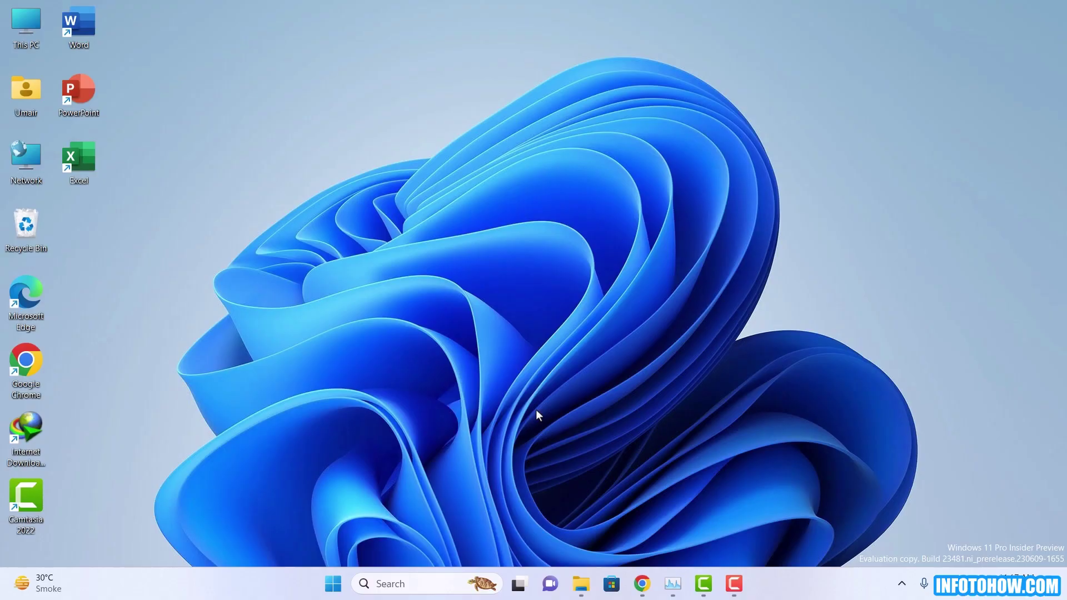
- Reopen Control Panel through Start search and go to the network adapters list
{"action": "key", "text": "super"}
{"action": "type", "text": "control panel"}
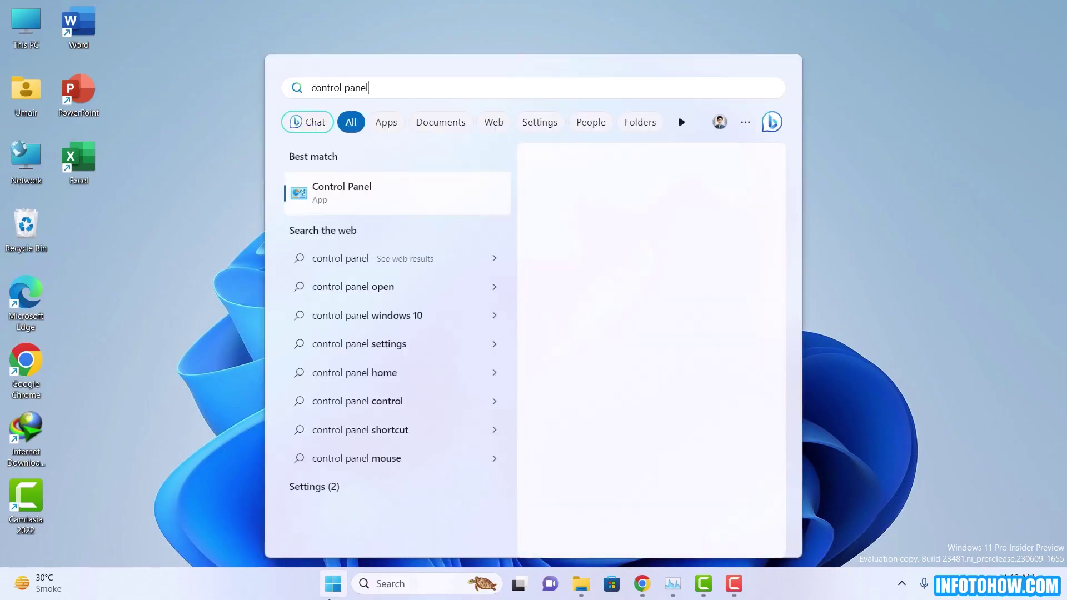
{"action": "key", "text": "Return"}
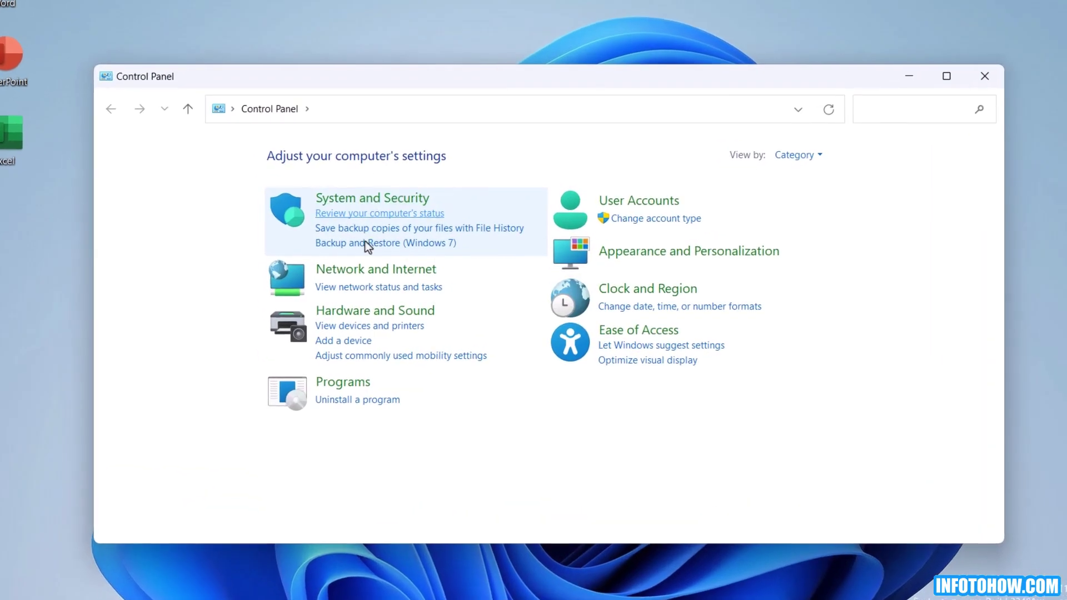
{"action": "left_click", "coordinate": [358, 277]}
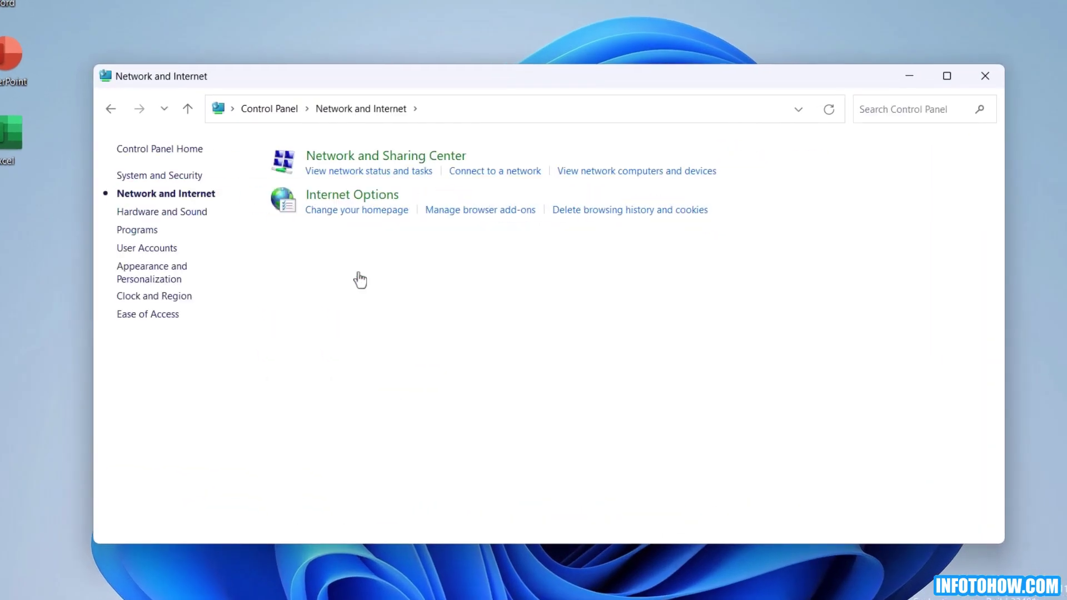
{"action": "left_click", "coordinate": [332, 161]}
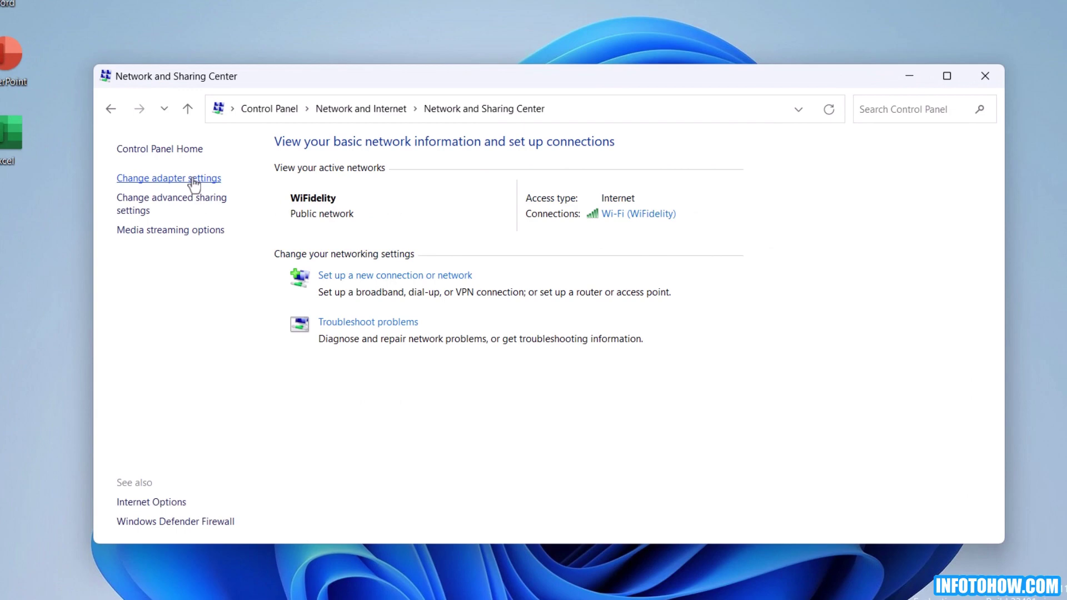
{"action": "left_click", "coordinate": [198, 179]}
- In the Wi-Fi adapter's IPv4 properties, switch to manually specified DNS server addresses
{"action": "left_click", "coordinate": [794, 210]}
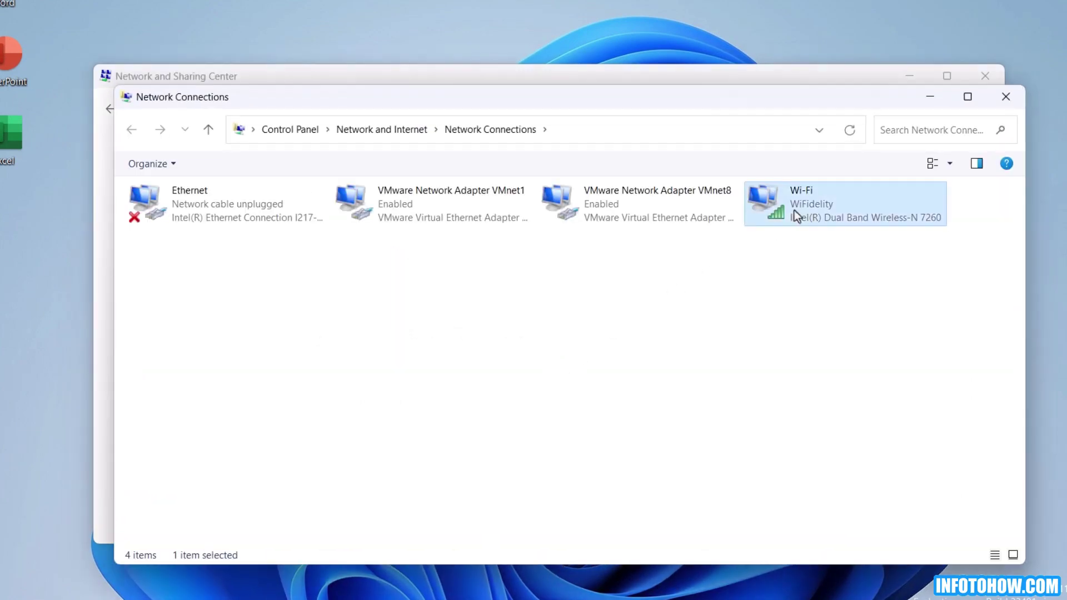
{"action": "right_click", "coordinate": [794, 210]}
{"action": "left_click", "coordinate": [828, 380]}
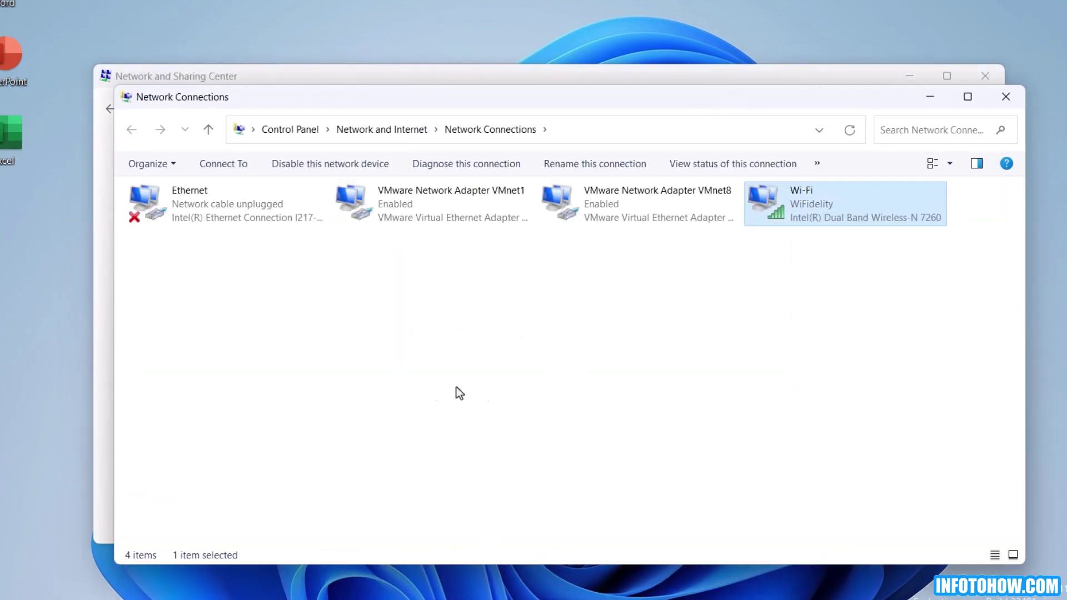
{"action": "double_click", "coordinate": [248, 365]}
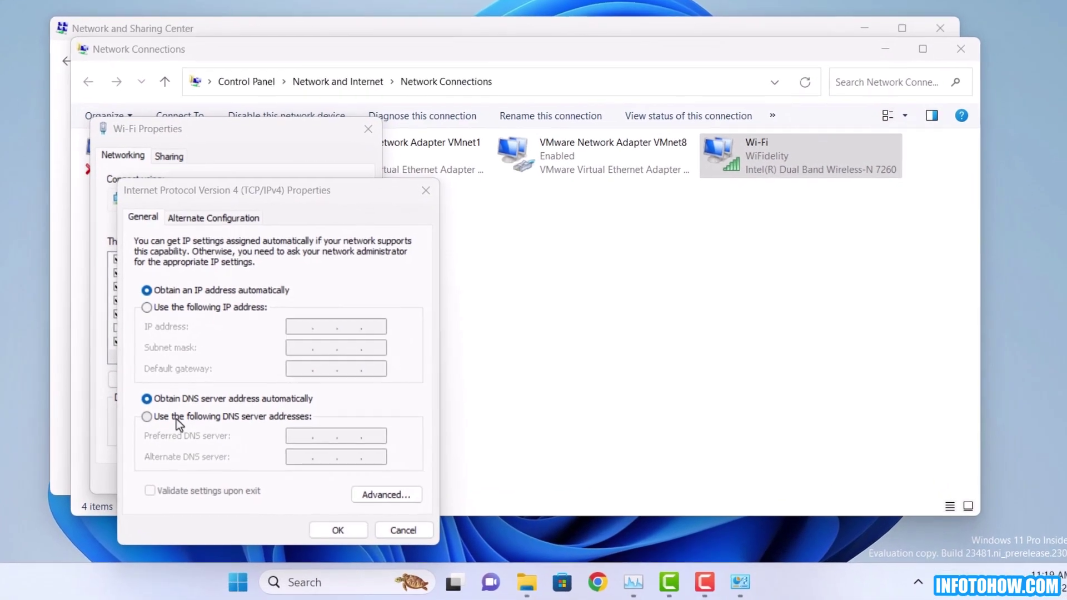
{"action": "left_click", "coordinate": [218, 446]}
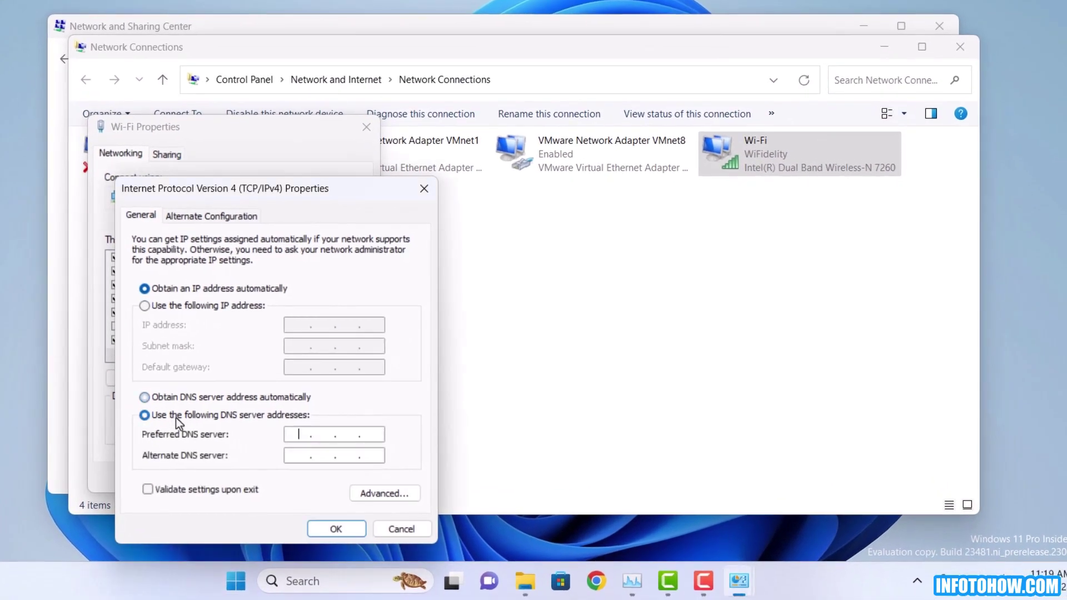
{"action": "left_click", "coordinate": [336, 465]}
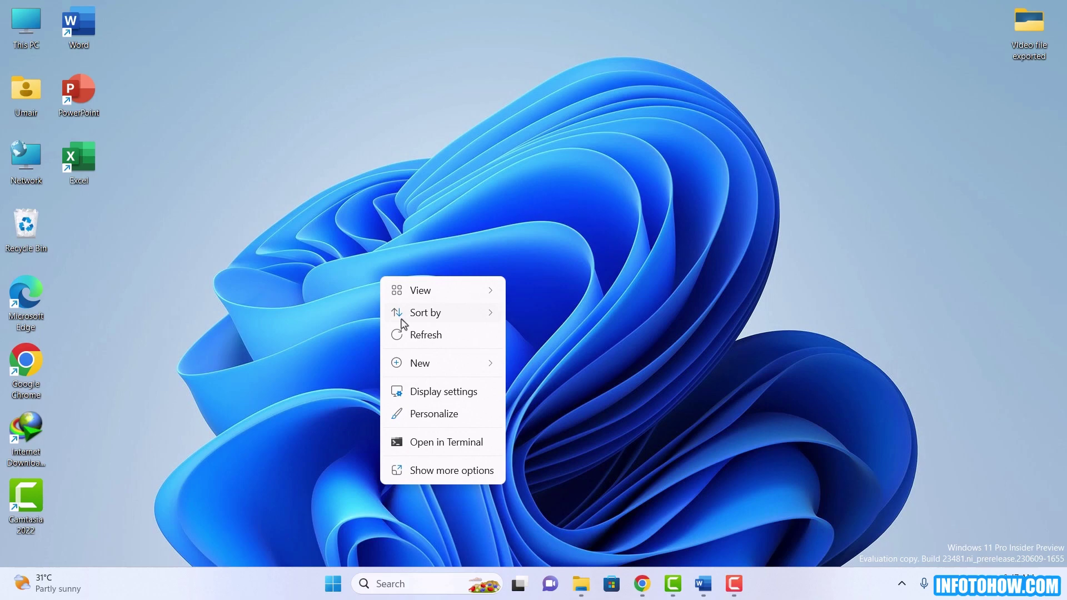
- Choose Restart in the Shut Down Windows dialog to reboot the computer
{"action": "key", "text": "alt+F4"}
{"action": "left_click", "coordinate": [422, 274]}
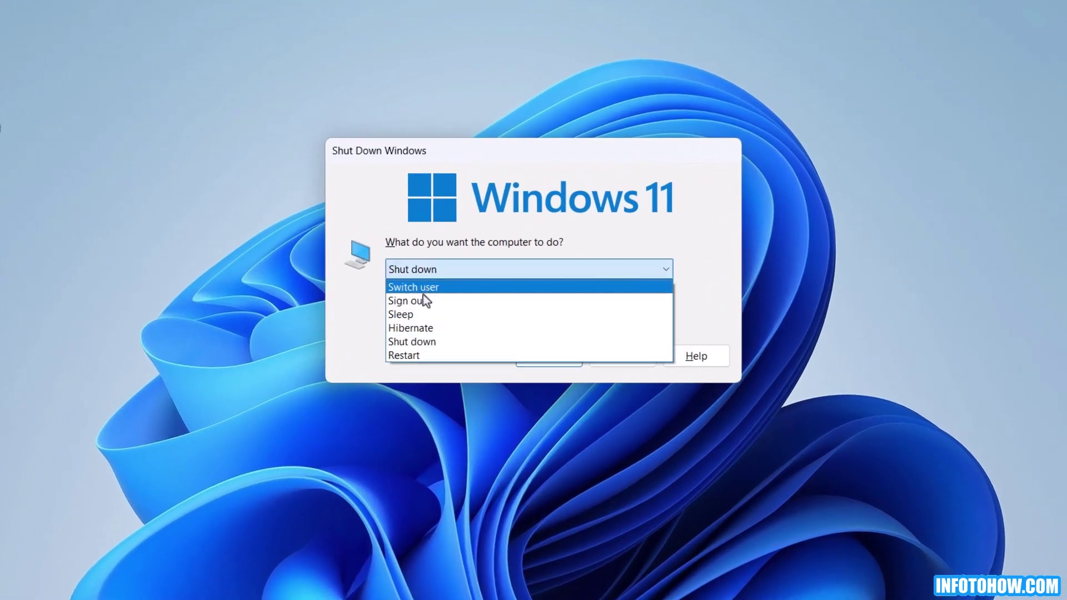
{"action": "left_click", "coordinate": [422, 350]}
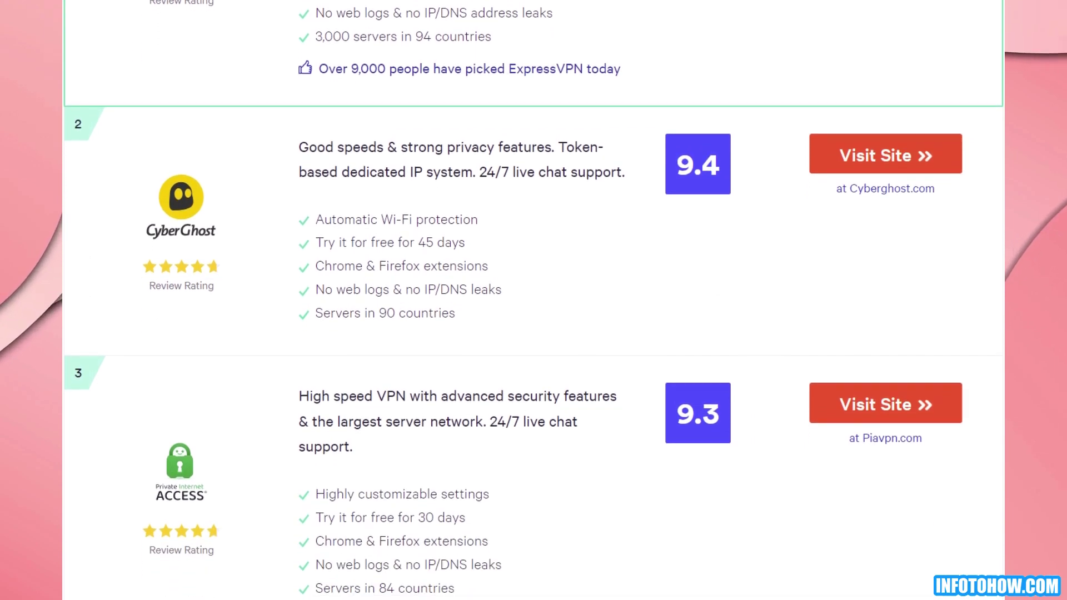
- Scroll through the VPN rankings, then search the Play Store for the Hulu app
{"action": "scroll", "coordinate": [533, 298], "scroll_direction": "down", "scroll_amount": 1}
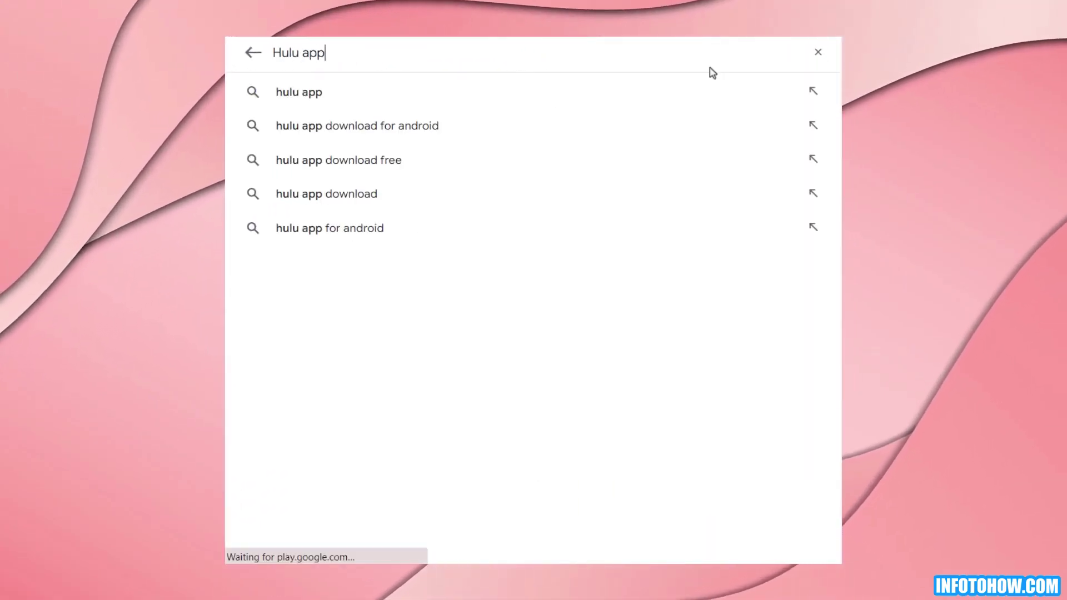
{"action": "key", "text": "Return"}
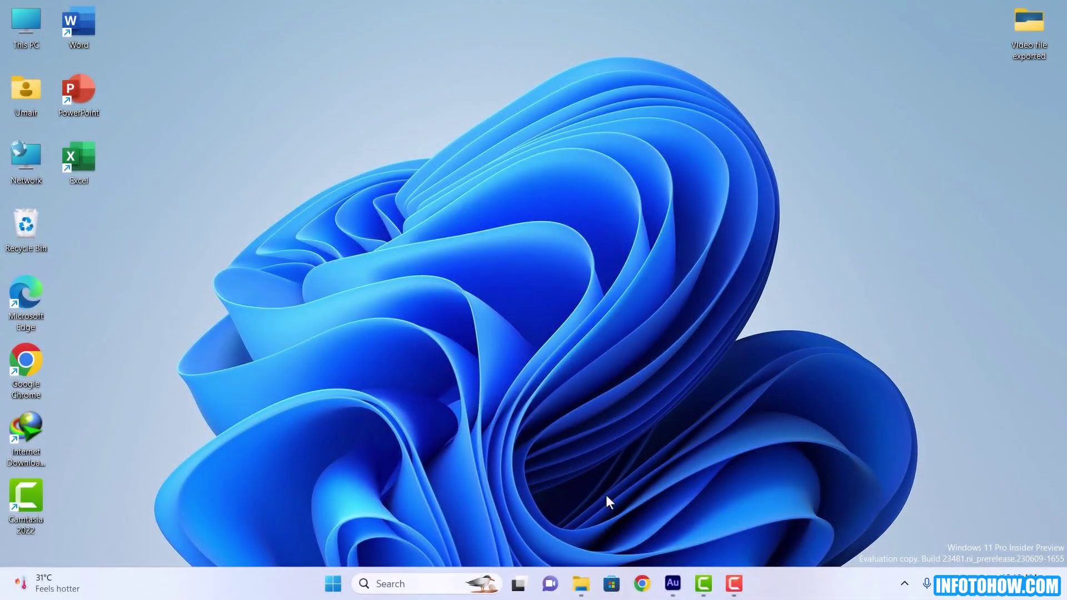
- Launch Chrome from the desktop and search the web for 'okia speed test'
{"action": "double_click", "coordinate": [33, 371]}
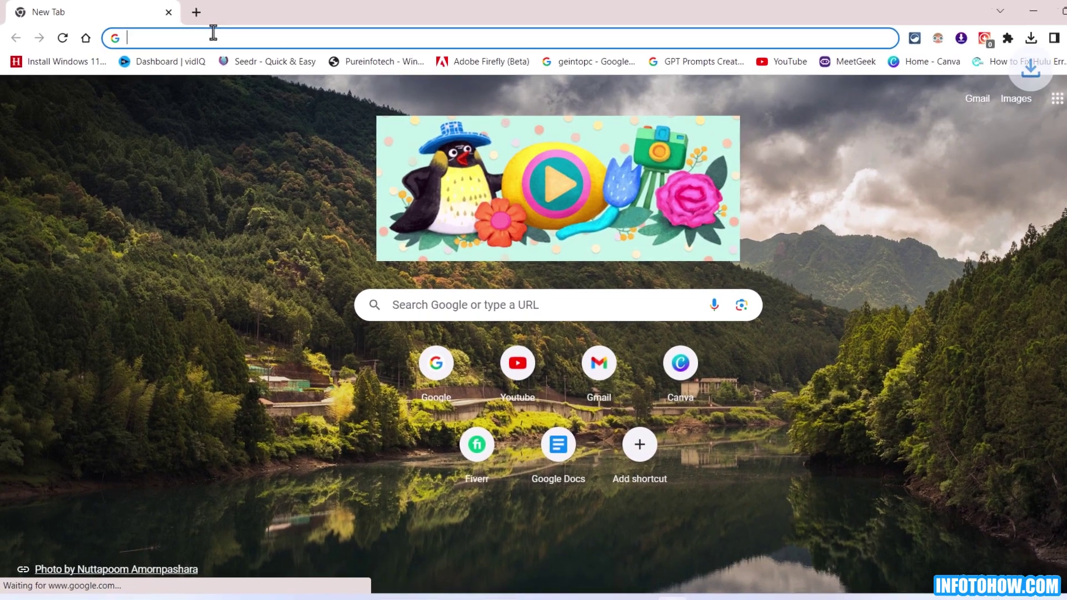
{"action": "type", "text": "okia speed te"}
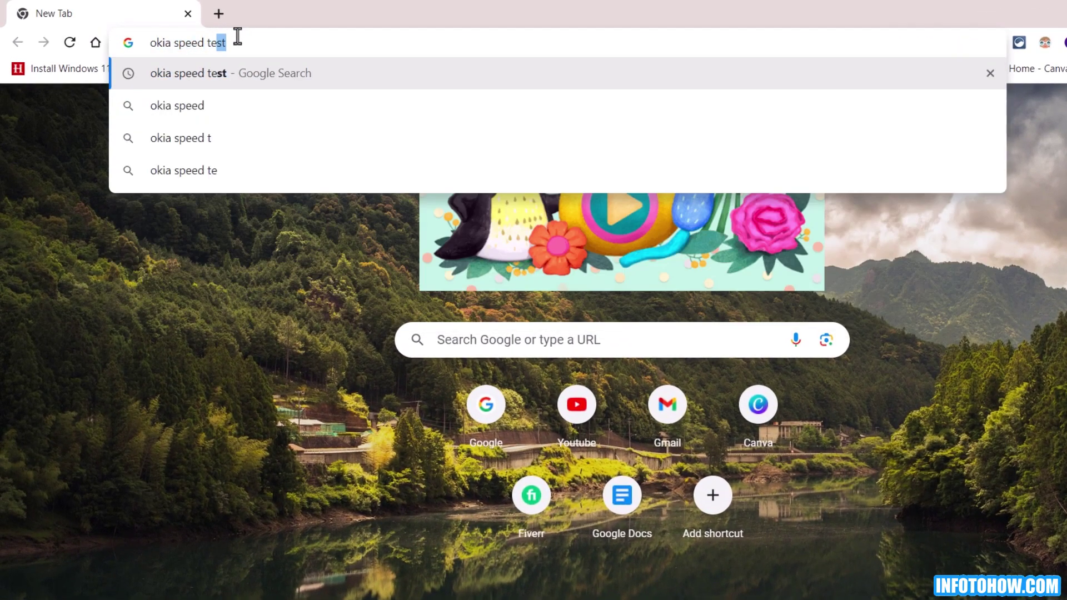
{"action": "type", "text": "st"}
{"action": "key", "text": "Return"}
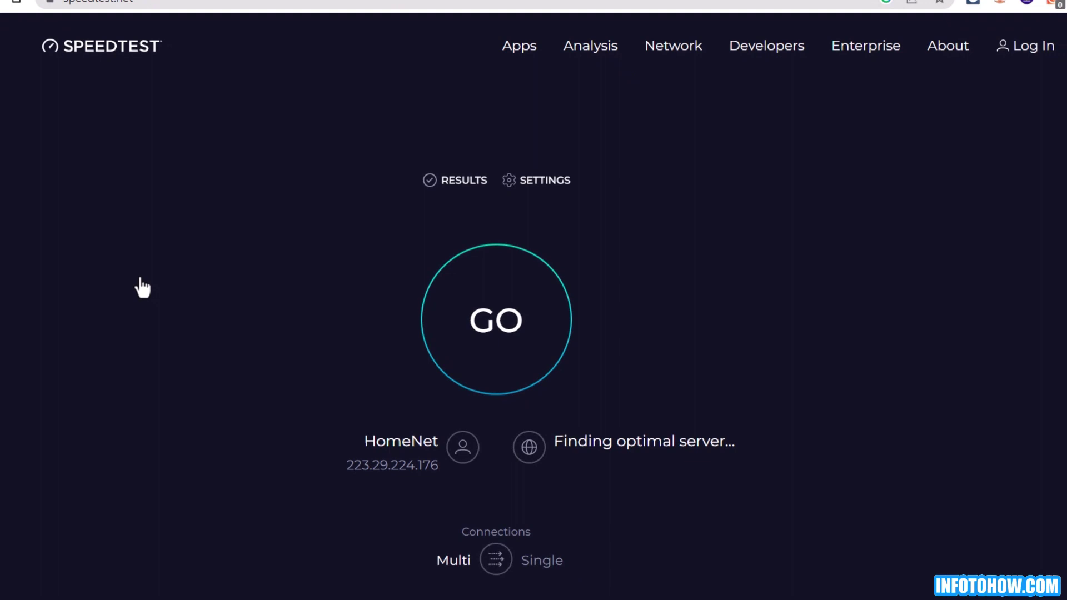
- Start the Speedtest by Ookla test with the GO button
{"action": "left_click", "coordinate": [466, 304]}
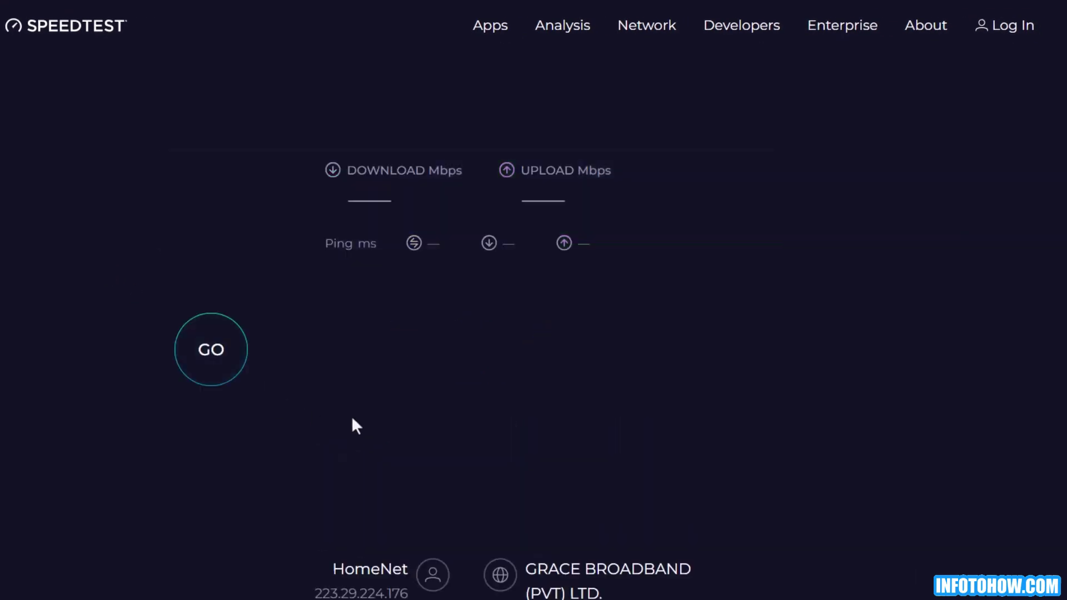